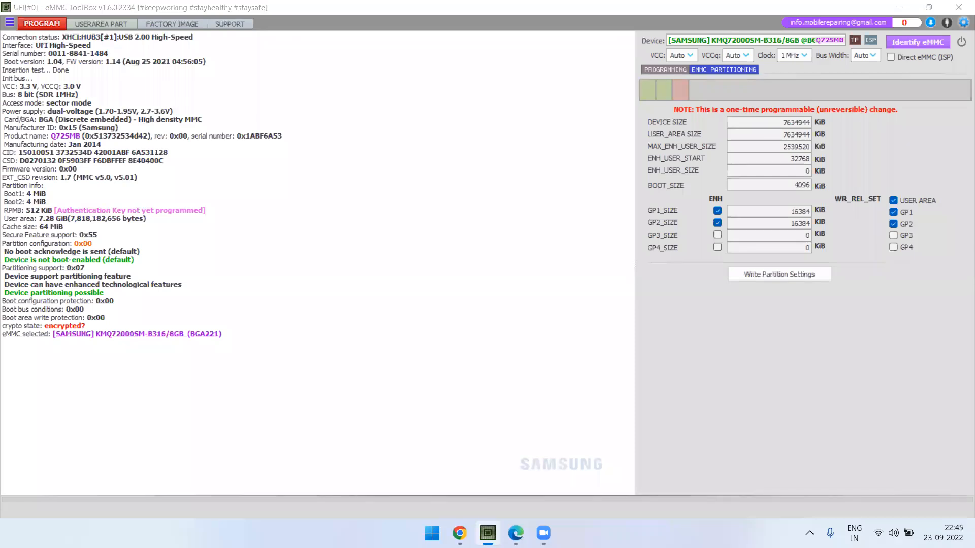
Switch to MTI BOOK-2021.pdf in Edge and view the "Not Defined" health report example on page 40.
left_click(516, 533)
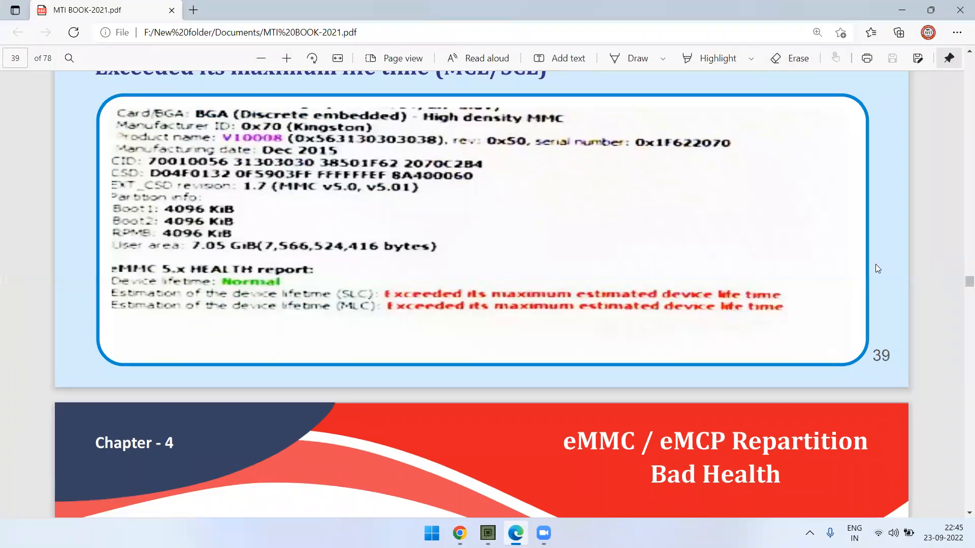
scroll(877, 267, "down", 5)
scroll(878, 268, "down", 1)
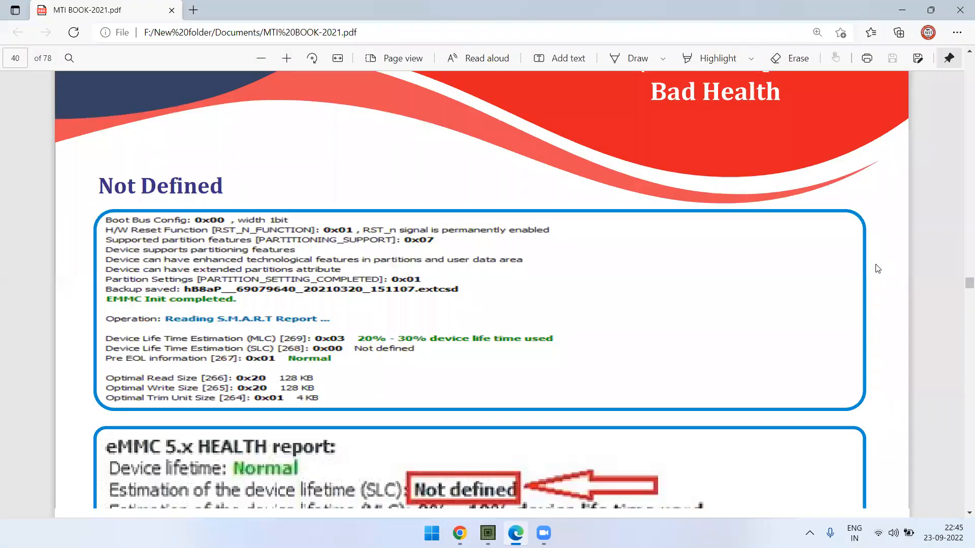
scroll(878, 268, "down", 1)
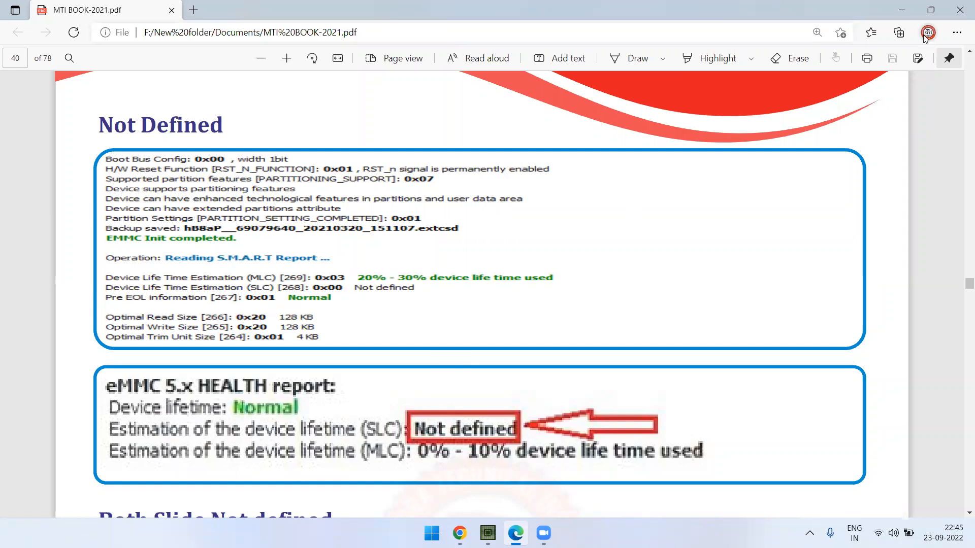
Go back through the bad-health report examples to the Pre EOL info value table on page 36 and examine it.
key("Up")
key("Up")
key("Up")
key("Up")
key("Up")
key("Up")
key("Up")
key("Up")
key("Up")
key("Up")
key("Up")
key("Up")
key("Up")
key("Up")
key("Up")
key("Up")
key("Up")
key("Up")
key("Up")
key("Up")
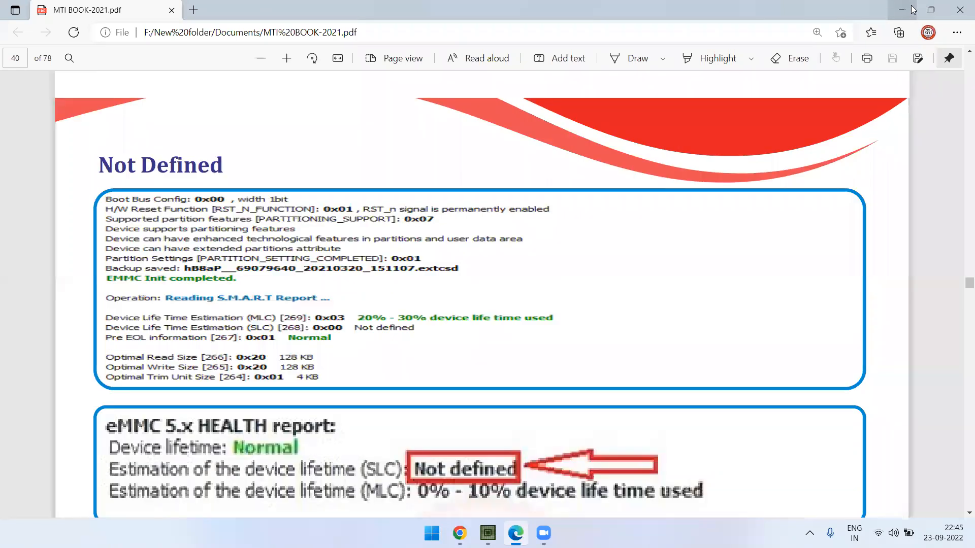
key("Up")
key("Up")
key("Up")
key("Up")
key("Up")
key("Up")
key("Up")
key("Up")
key("Up")
key("Up")
key("Up")
key("Up")
key("Up")
key("Up")
key("Up")
key("Up")
key("Up")
key("Up")
key("Up")
key("Up")
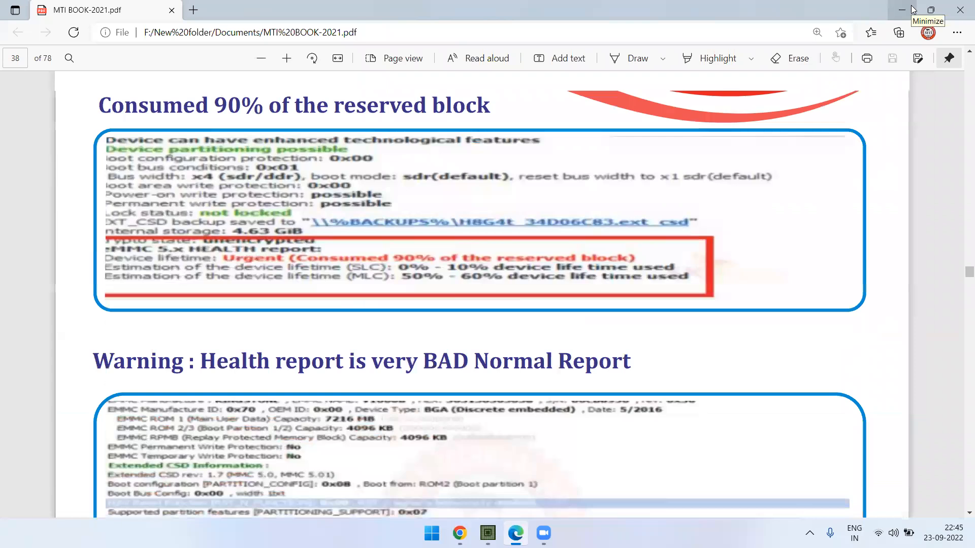
key("Up")
key("Up")
key("Up")
key("Up")
key("Up")
key("Up")
key("Up")
key("Up")
key("Up")
key("Up")
key("Up")
key("Up")
key("Up")
key("Up")
key("Up")
key("Up")
key("Up")
key("Up")
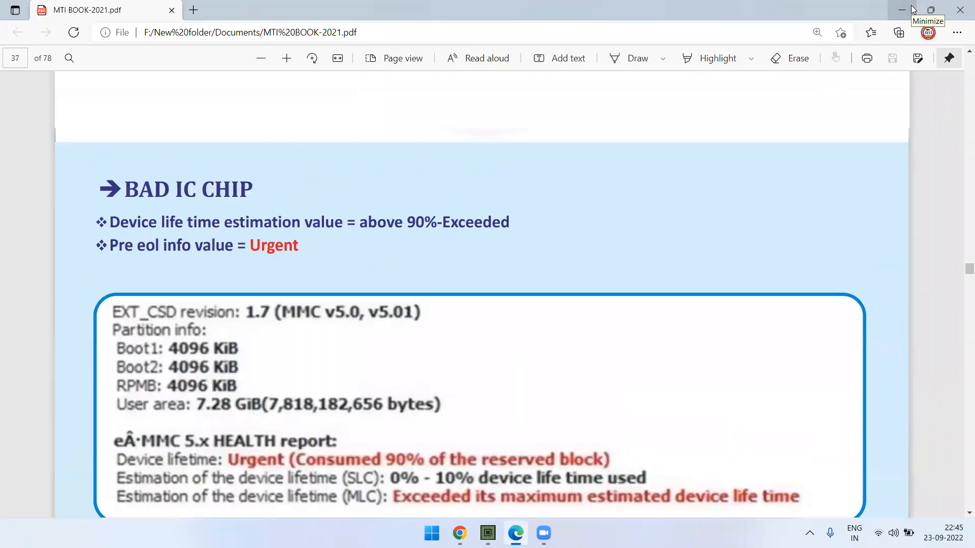
key("Up")
key("Up")
key("Up")
key("Up")
key("Up")
key("Up")
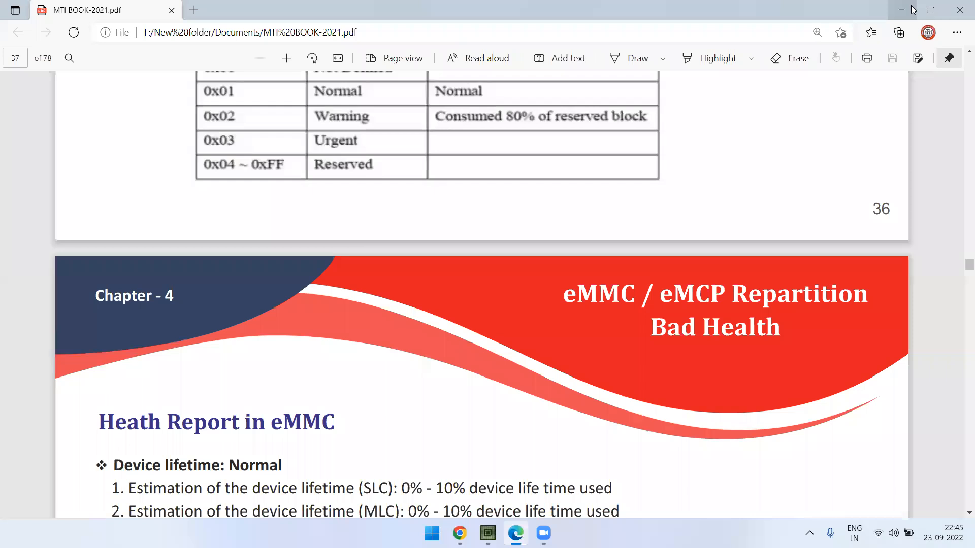
key("Up")
key("Up")
key("Up")
key("Up")
key("Up")
key("Up")
key("Up")
key("Up")
key("Up")
key("Up")
key("Up")
key("Up")
key("Down")
key("Down")
key("Down")
key("Down")
key("Down")
key("Down")
key("Down")
key("Down")
key("Down")
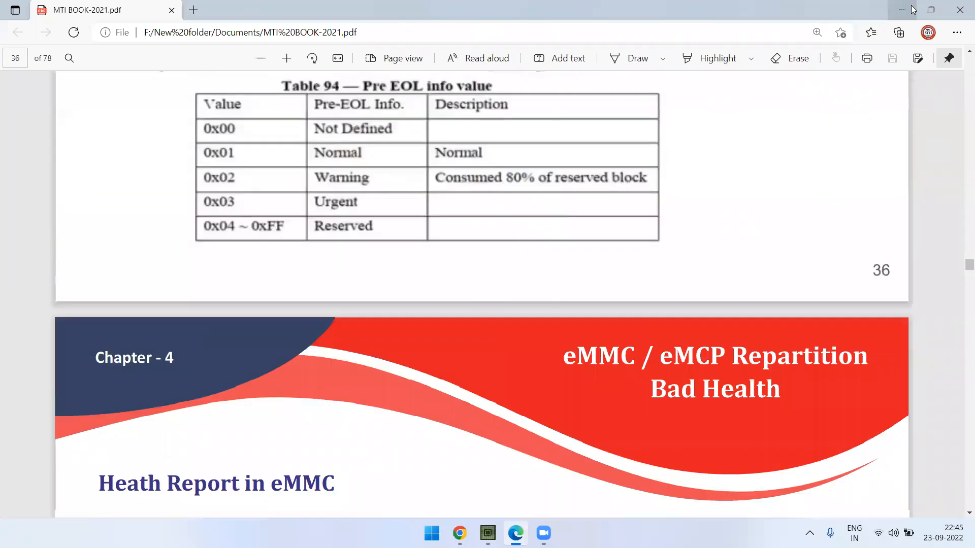
scroll(420, 170, "up", 1)
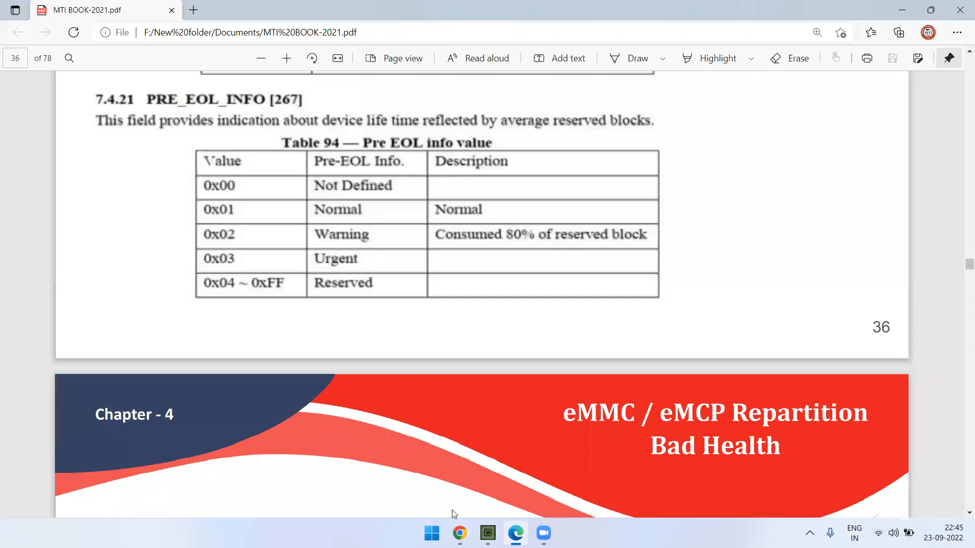
Switch to UFI eMMC ToolBox and run the Health+Smart report on the Samsung chip.
left_click(488, 533)
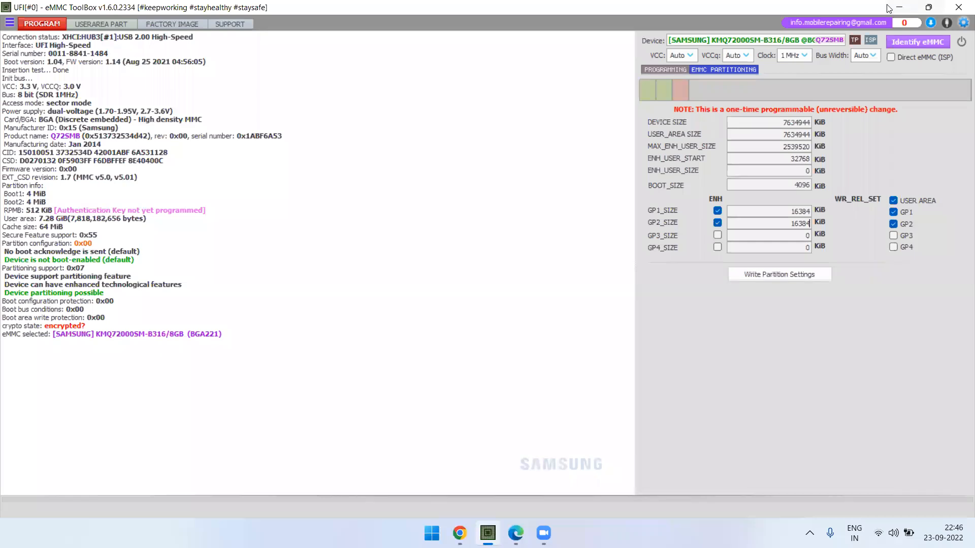
key("alt+Tab")
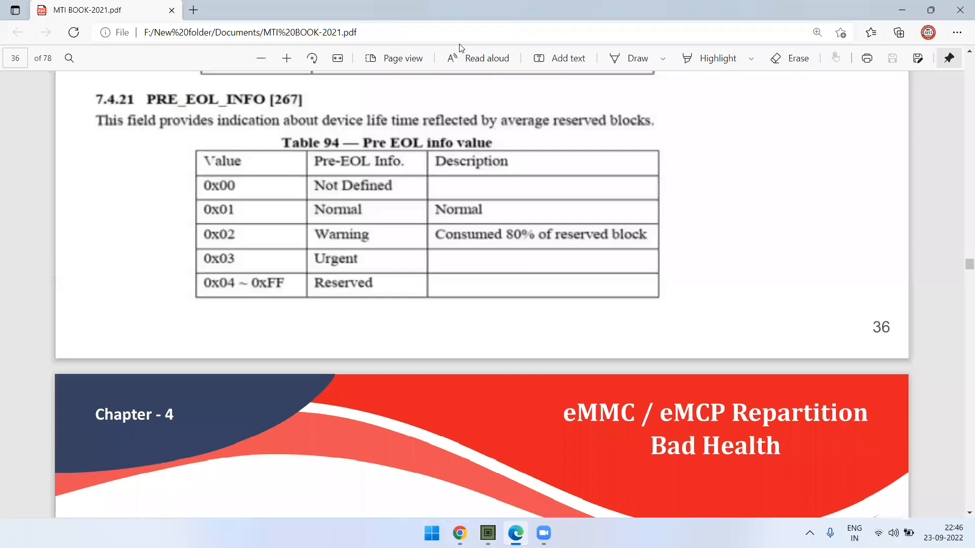
left_click(904, 6)
left_click(488, 533)
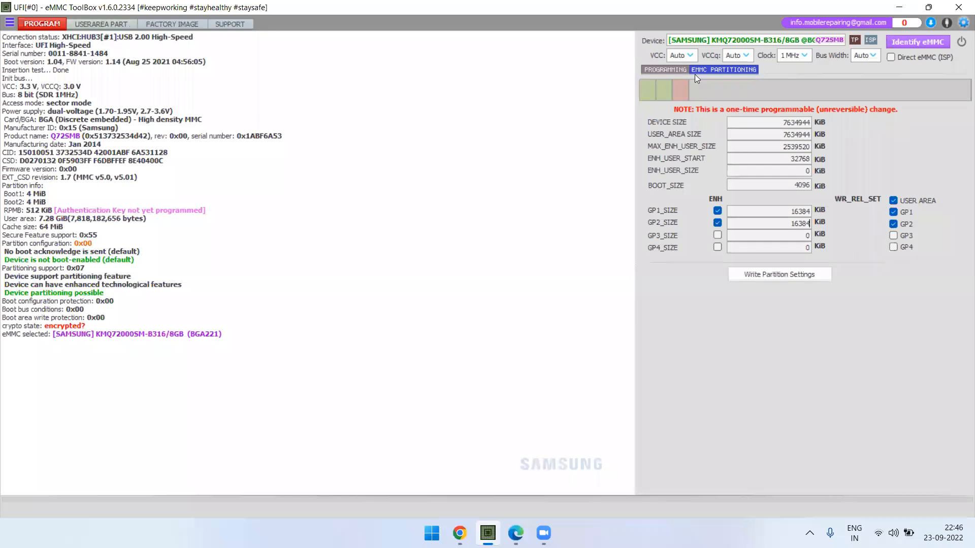
left_click(677, 68)
left_click(929, 431)
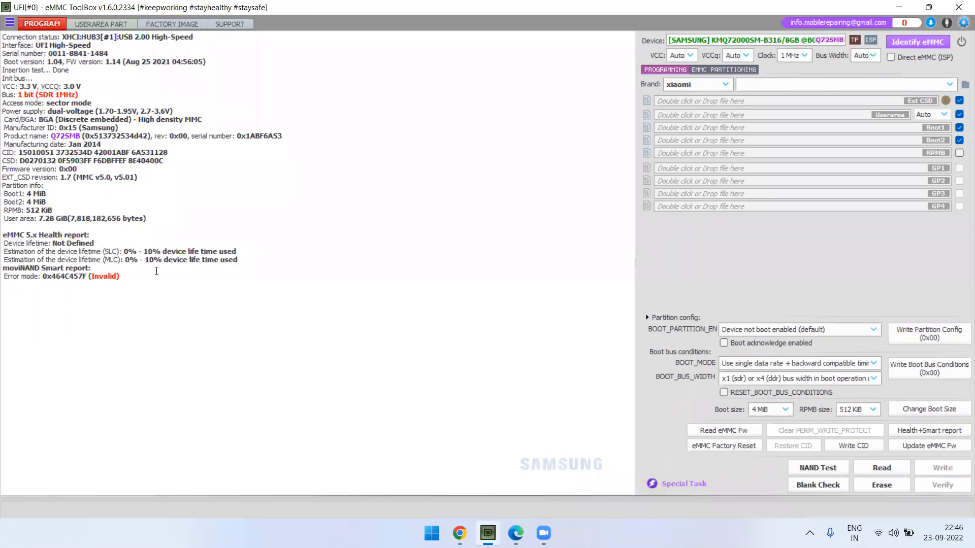
Highlight the health report's device lifetime value, the selected device model and the chip's product name.
left_click_drag(248, 258, 53, 243)
left_click(94, 243)
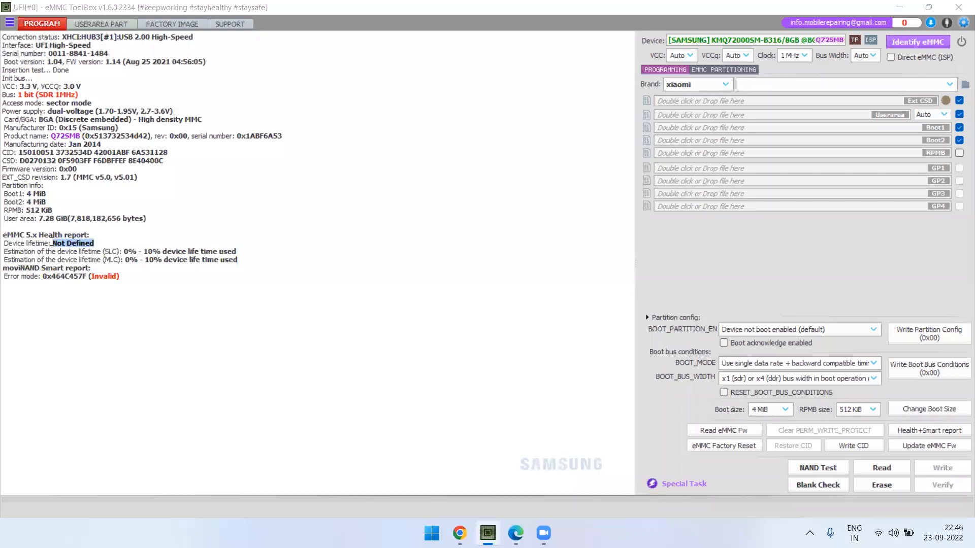
left_click_drag(813, 40, 529, 82)
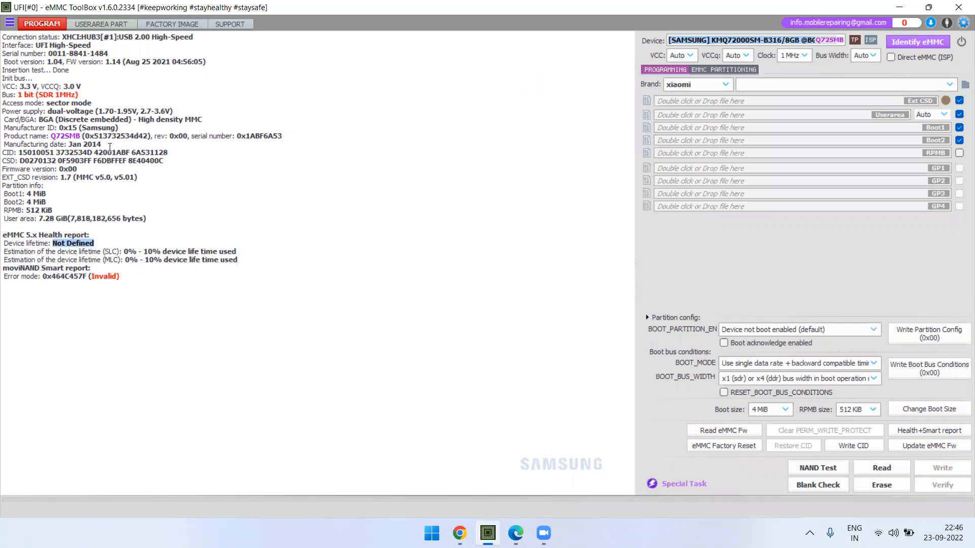
left_click_drag(84, 135, 49, 135)
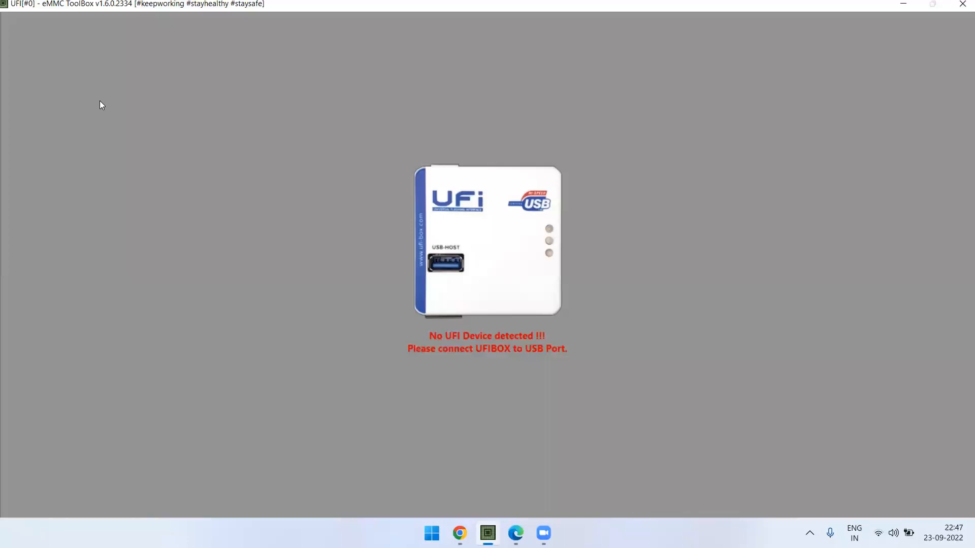
Replace UFI eMMC ToolBox with EasyJTAG Plus and run its EMMC/UFS check on the connected chip.
left_click(960, 5)
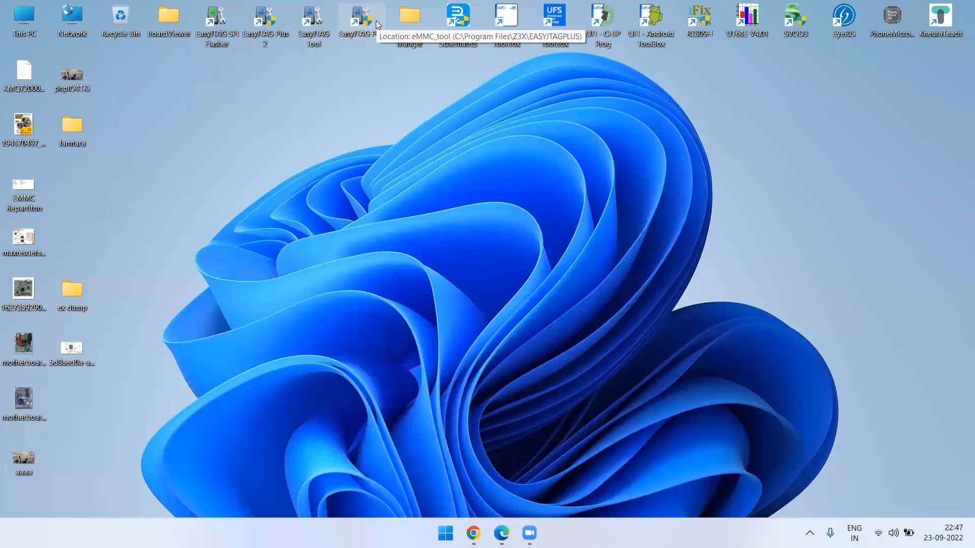
double_click(376, 20)
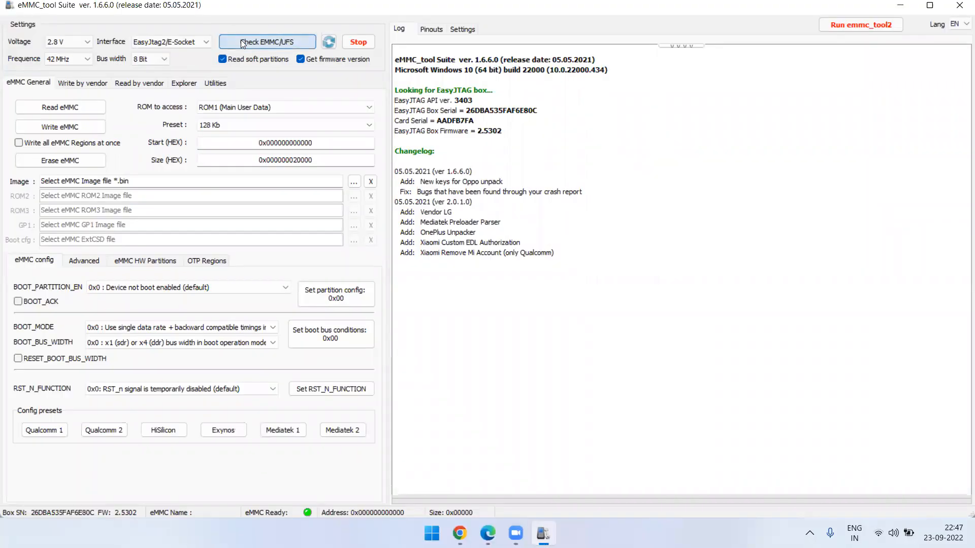
left_click(241, 40)
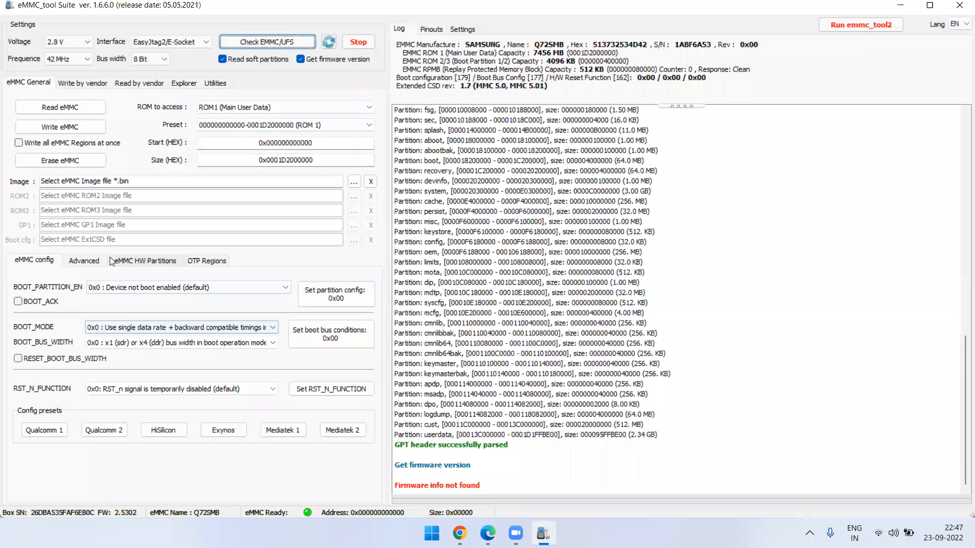
Run the advanced S.M.A.R.T Report and mark the log line below the Pre EOL information.
left_click(88, 262)
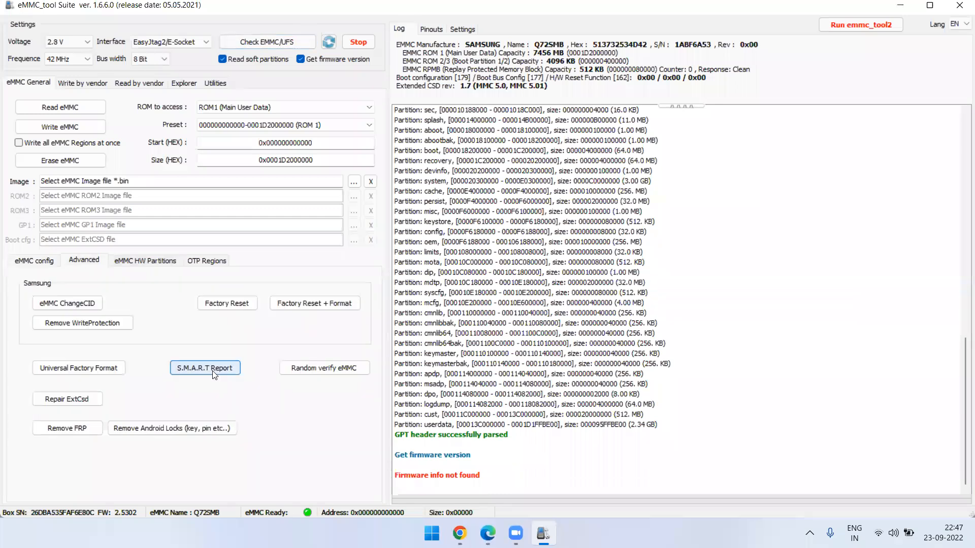
left_click(213, 373)
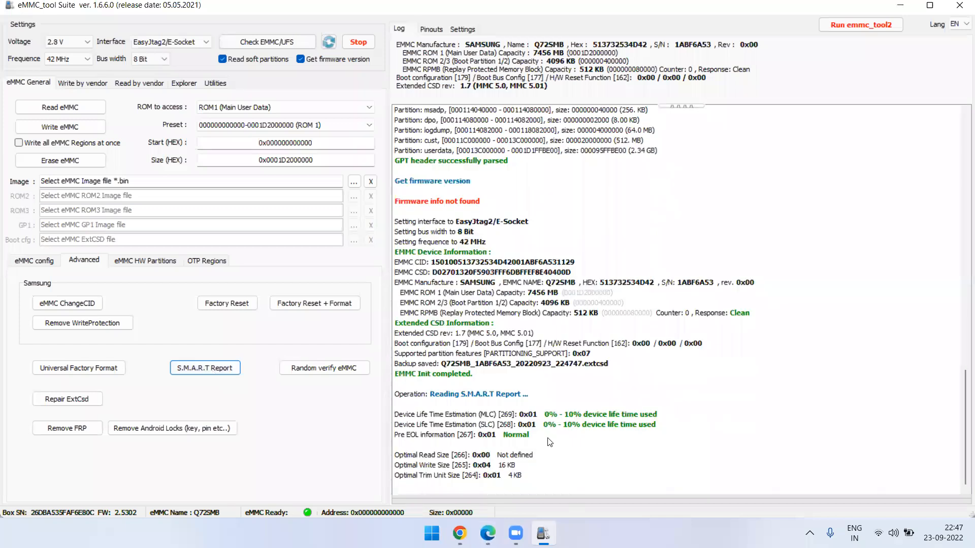
left_click(536, 437)
left_click(540, 445)
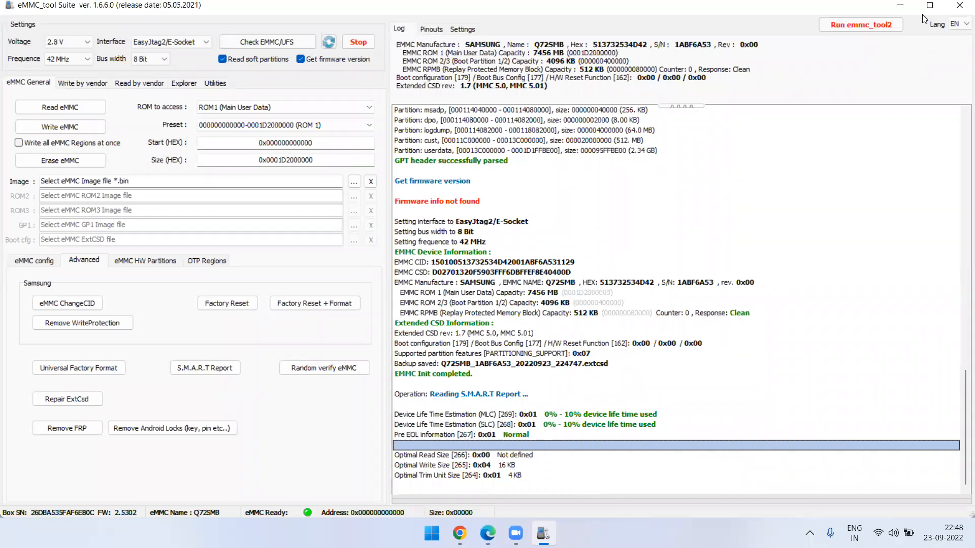
Switch to the PDF book in Edge and examine the page 40 reports where the SLC or both estimations are not defined.
left_click(903, 5)
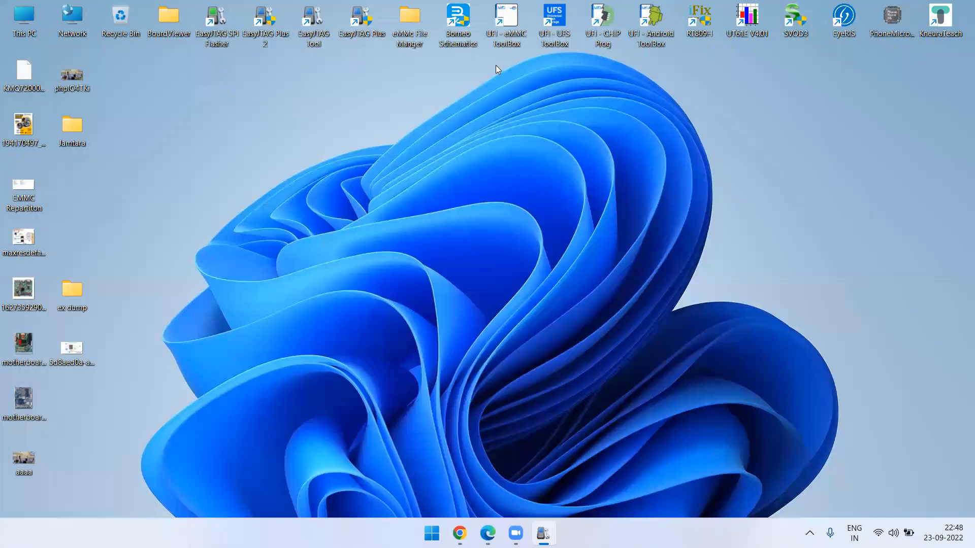
left_click(544, 528)
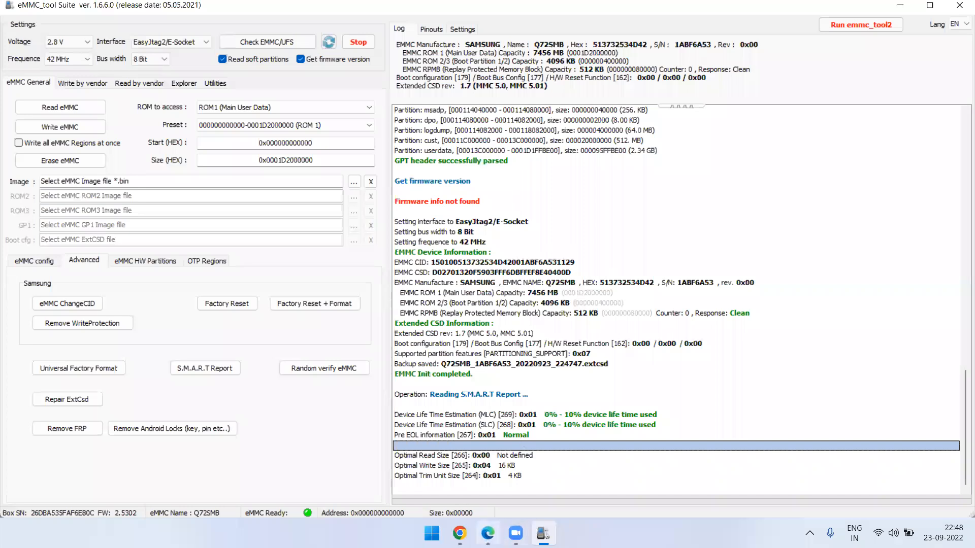
left_click(487, 533)
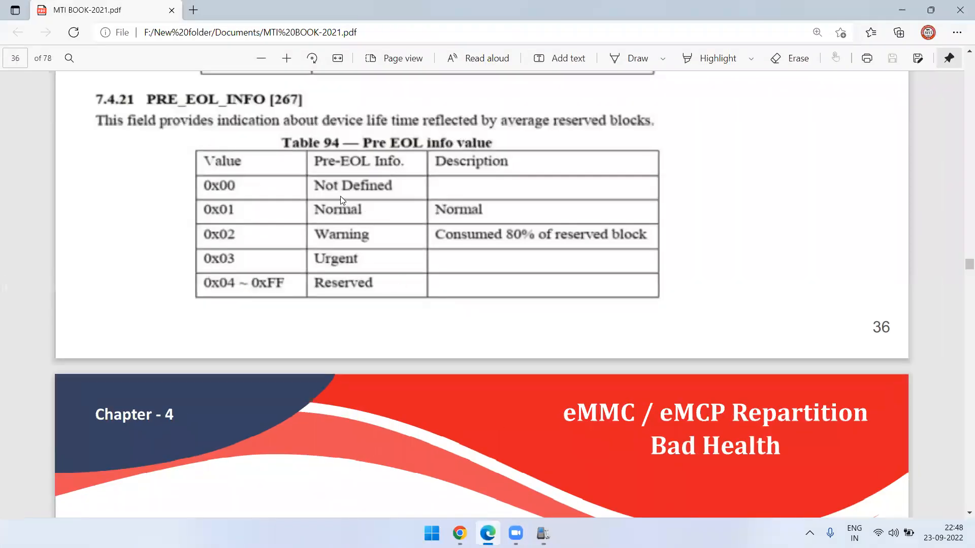
scroll(342, 200, "down", 20)
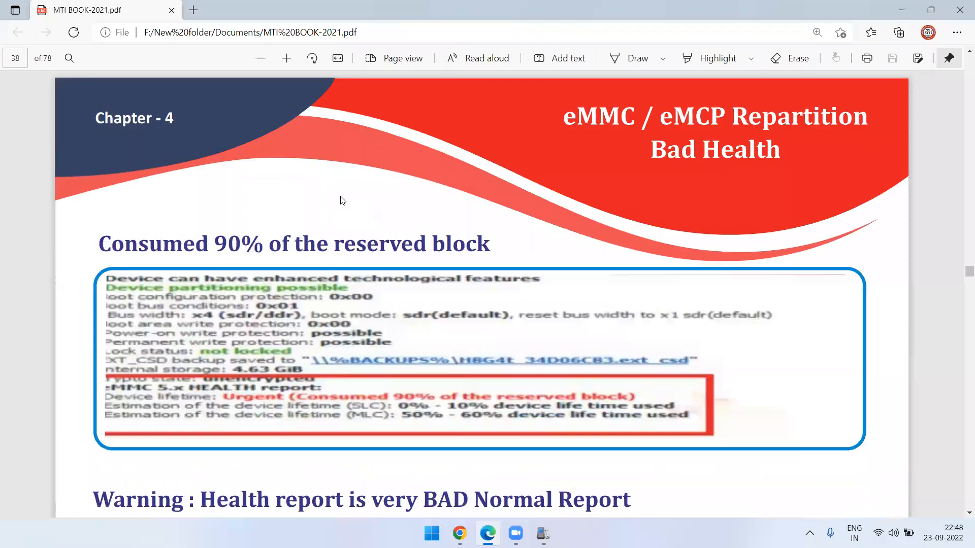
scroll(342, 201, "up", 10)
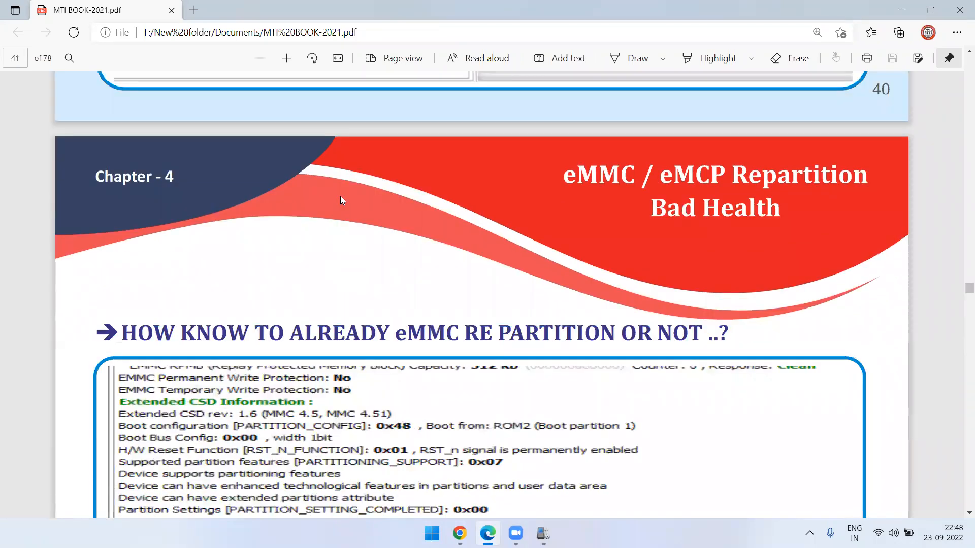
scroll(340, 196, "up", 3)
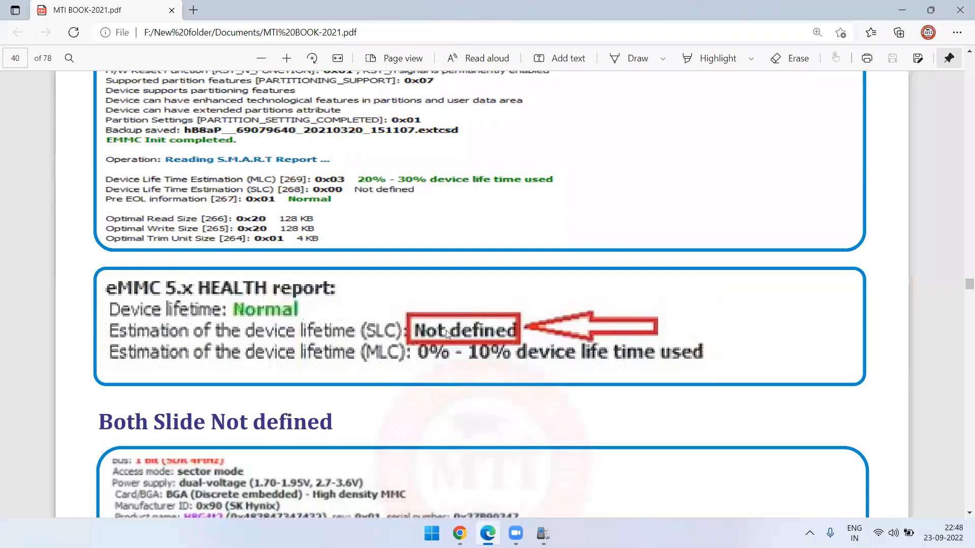
scroll(425, 304, "down", 3)
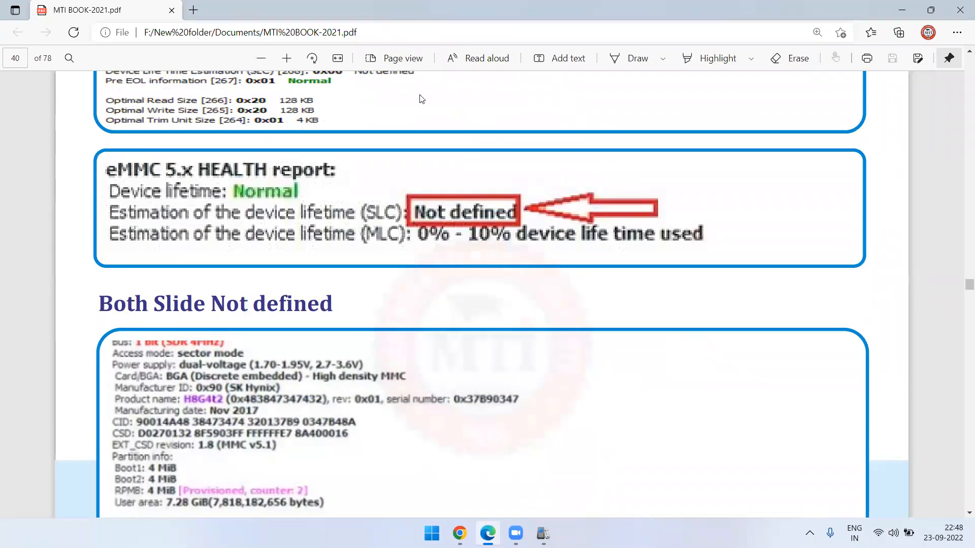
scroll(427, 170, "down", 1)
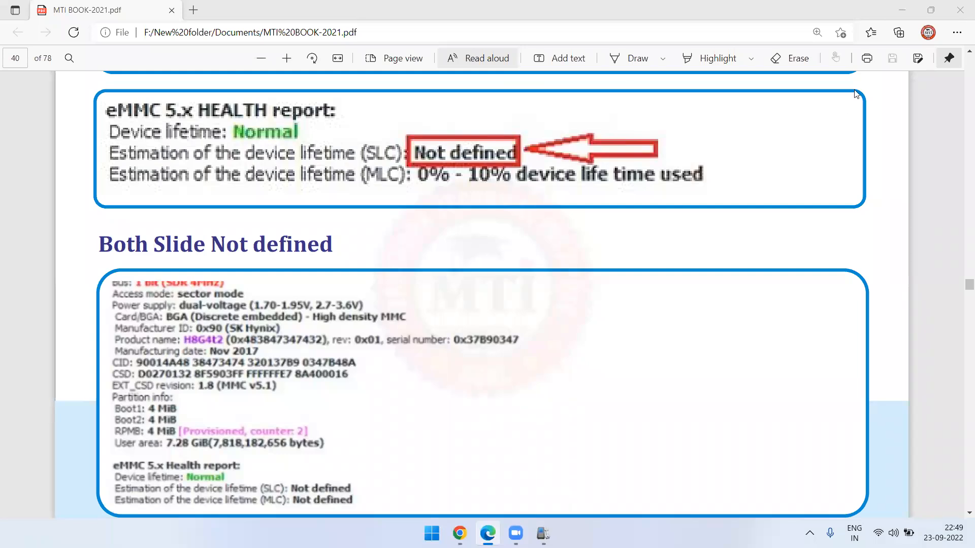
Close eMMC_tool Suite and start downloading UFI_v1.6.0.2202_setup.zip from its MediaFire page in Edge.
left_click(959, 7)
left_click(960, 6)
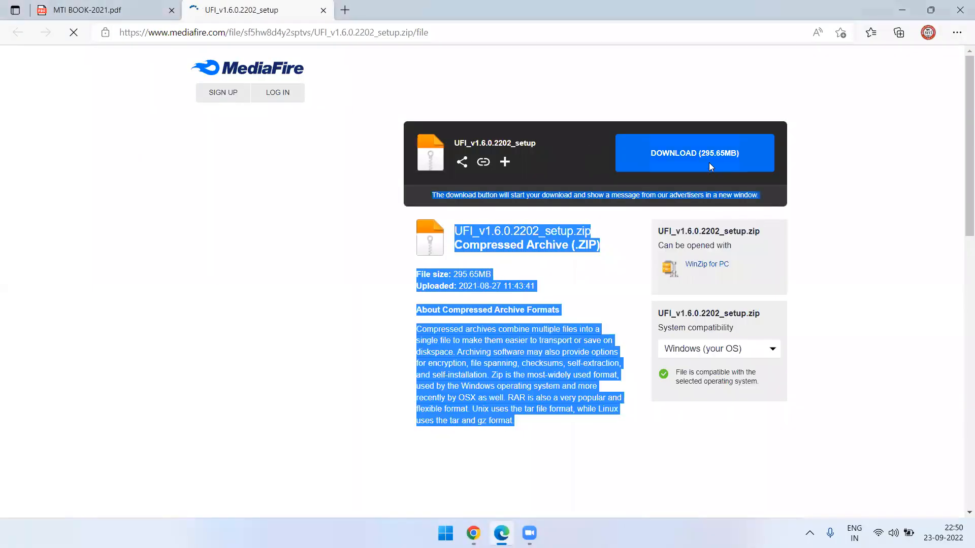
left_click(675, 151)
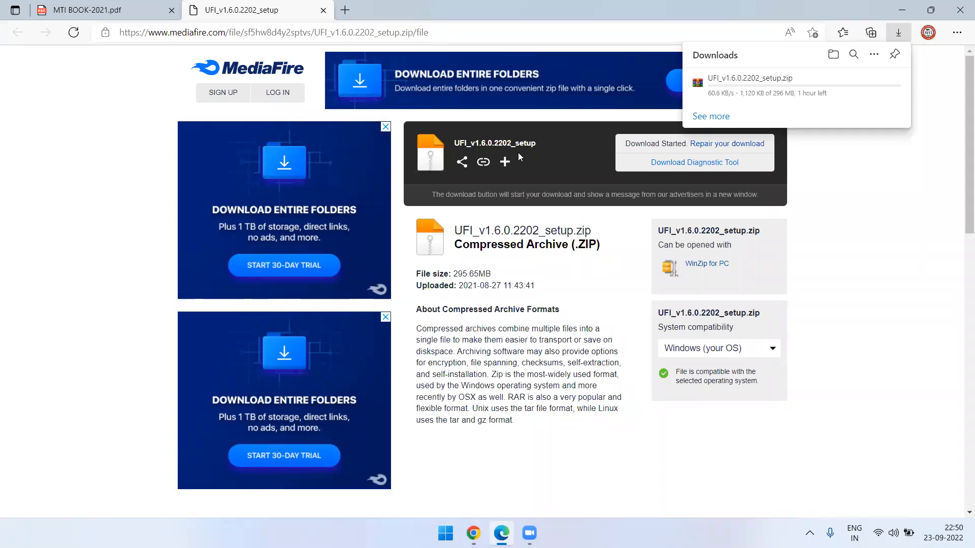
left_click(895, 11)
left_click(895, 11)
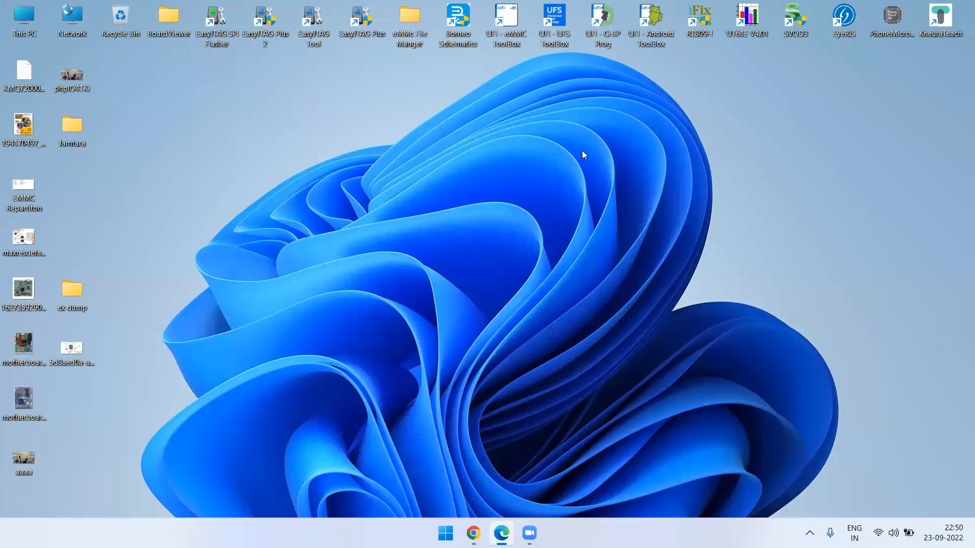
Return to MTI BOOK-2021.pdf and review the health report examples from page 40 back to the OK chip criteria on page 37.
left_click_drag(582, 151, 522, 483)
left_click(509, 530)
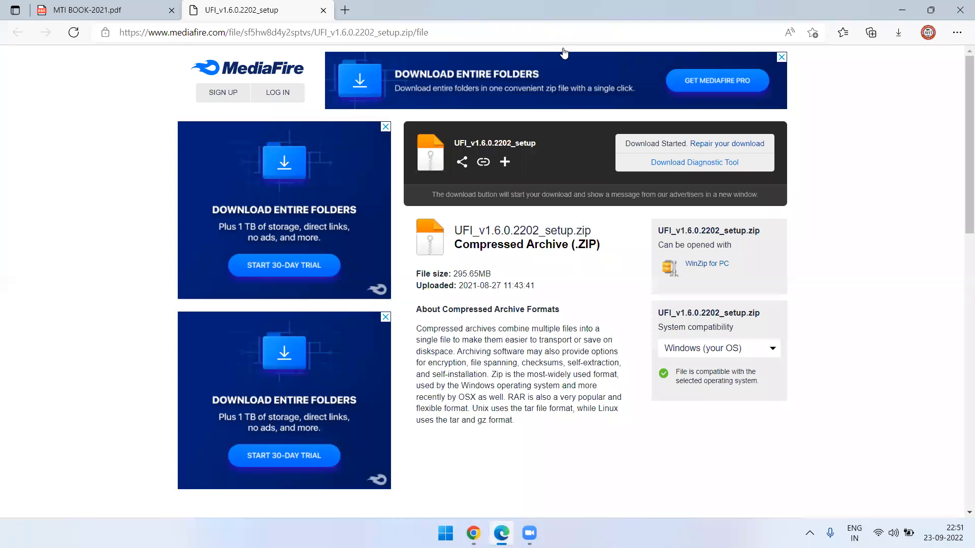
left_click(60, 5)
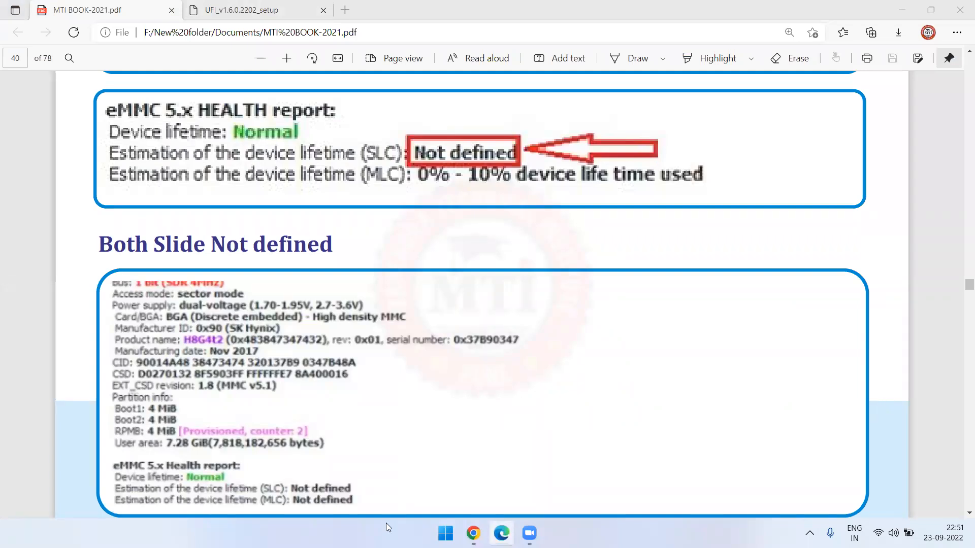
scroll(394, 457, "down", 4)
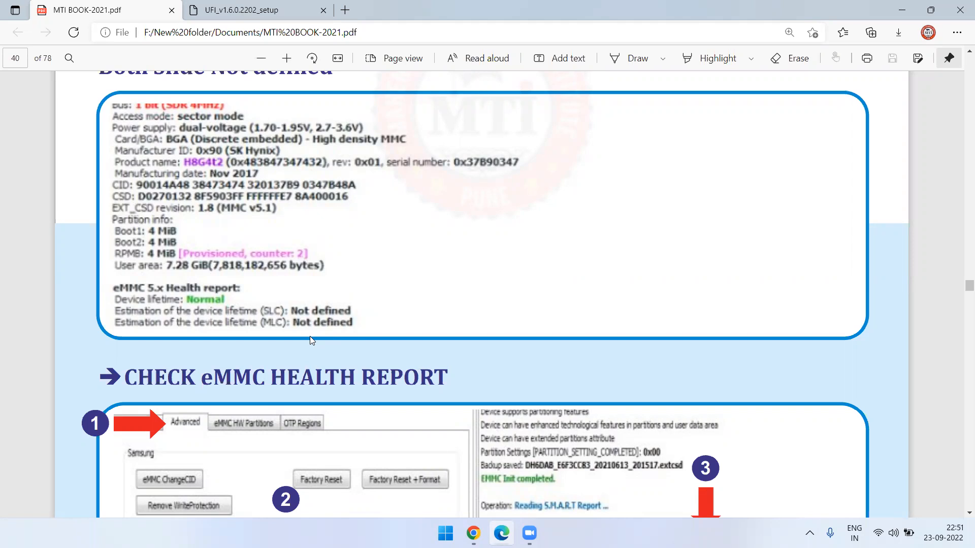
scroll(311, 340, "up", 10)
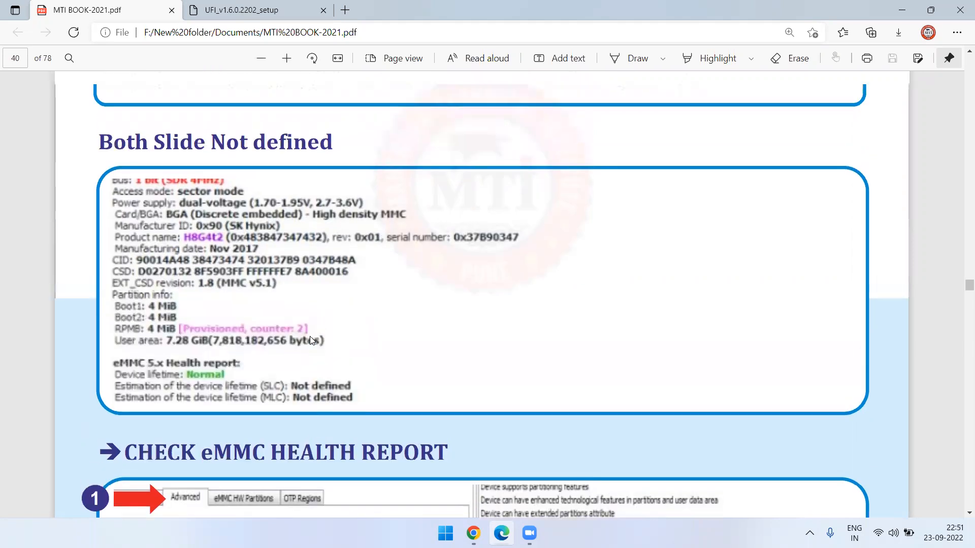
scroll(312, 340, "up", 10)
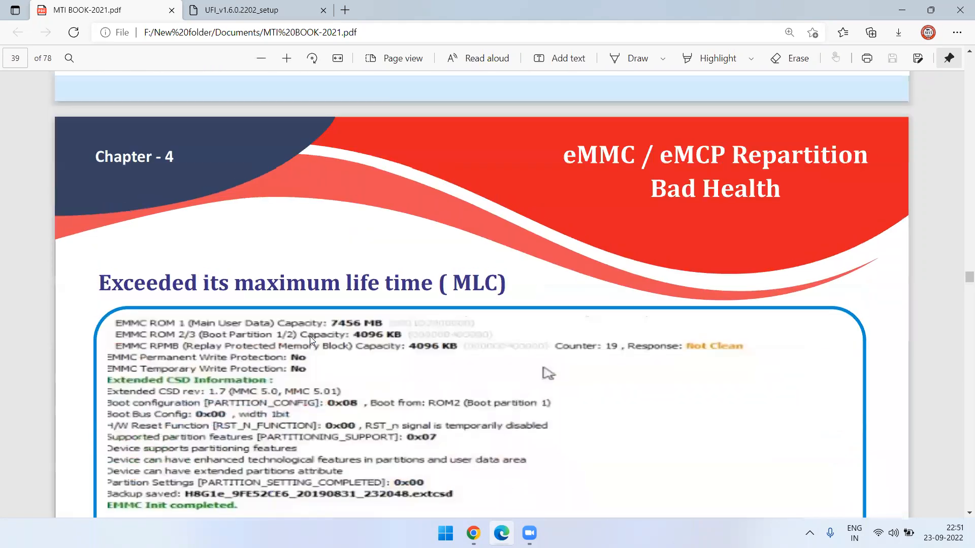
scroll(312, 340, "up", 10)
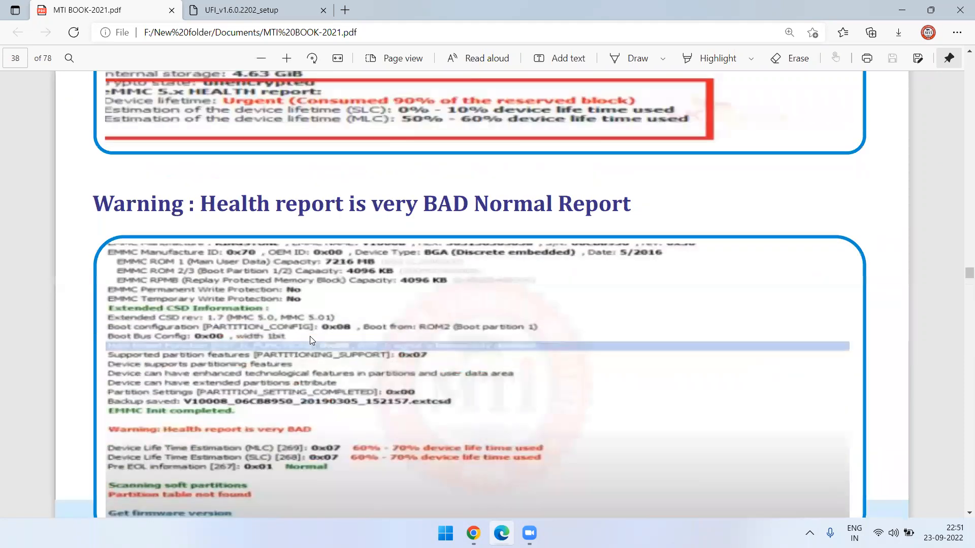
scroll(312, 341, "up", 10)
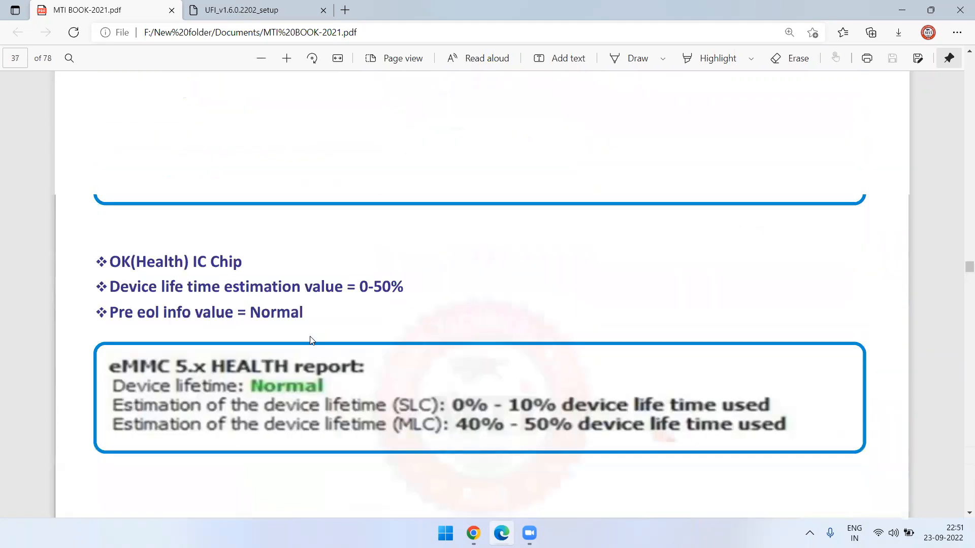